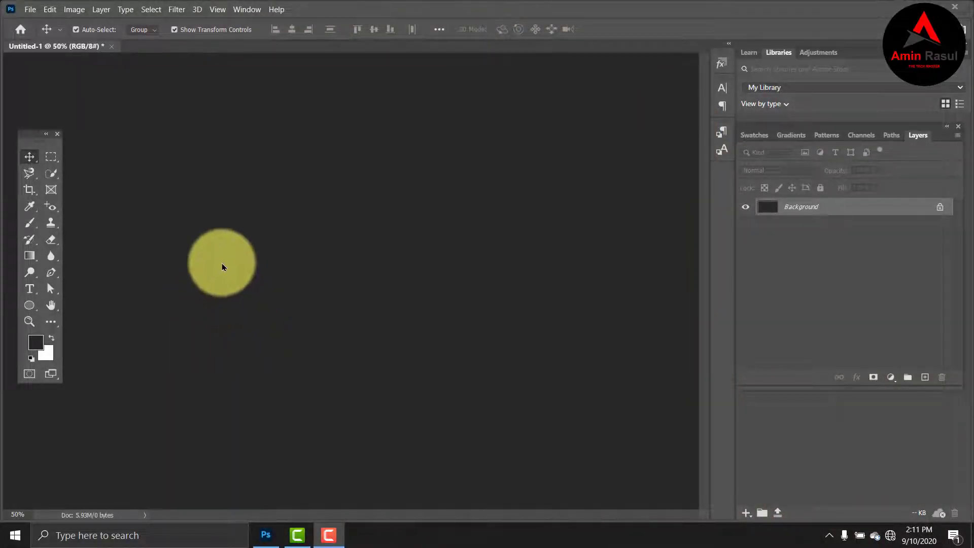
- Open the PNG portrait of the smiling man from the Project file folder
click(31, 10)
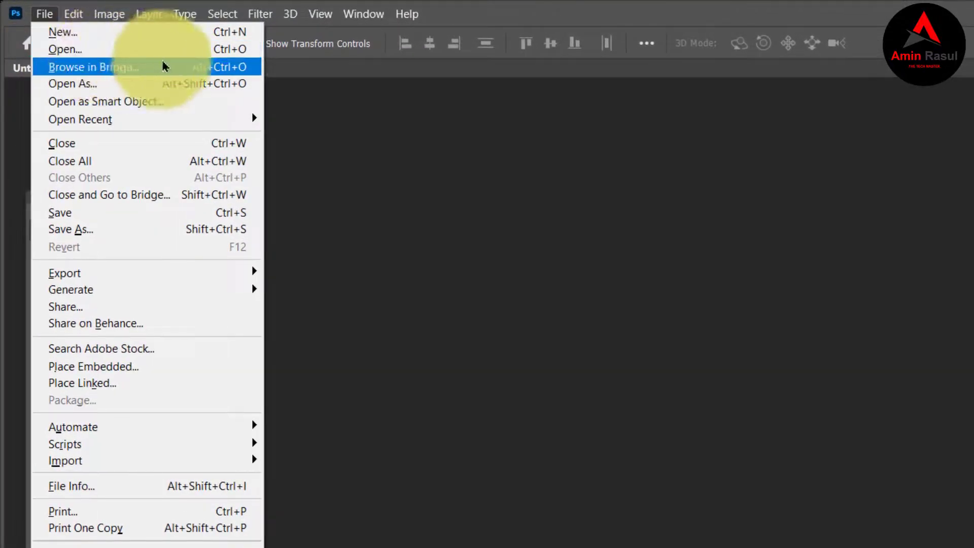
click(164, 55)
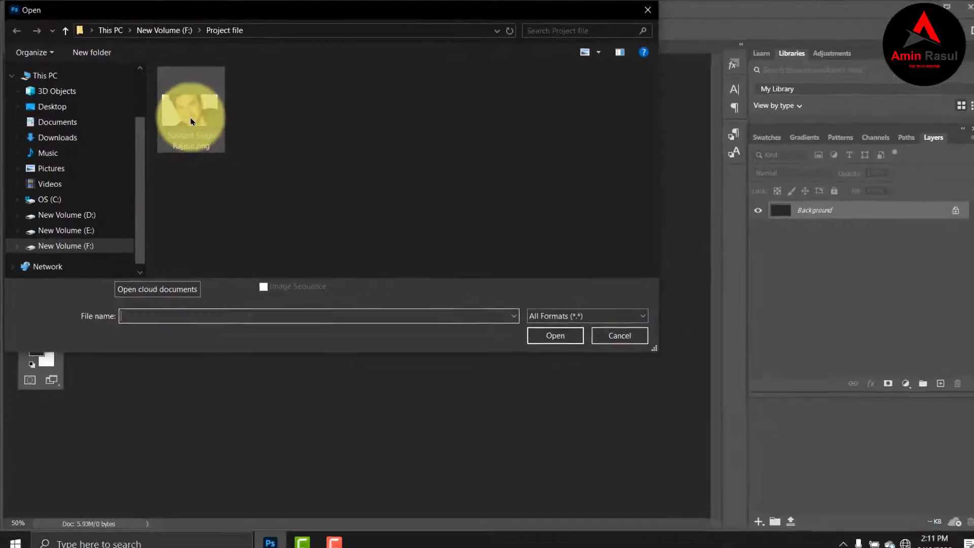
click(190, 109)
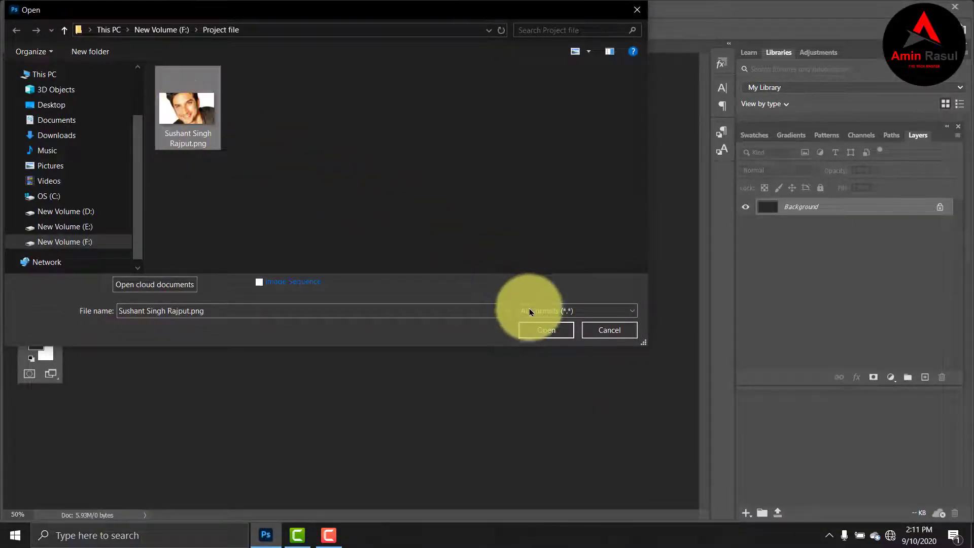
click(540, 331)
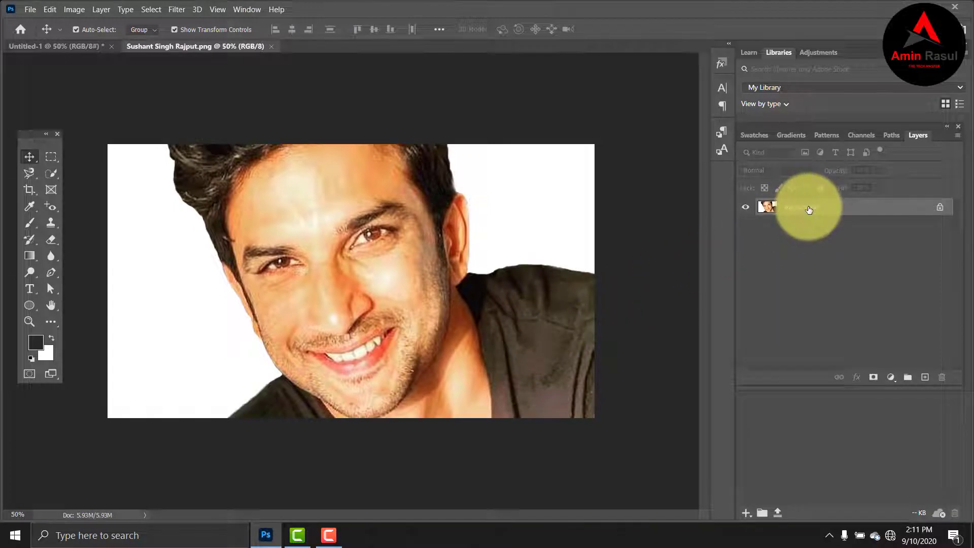
- Duplicate the Background layer into Layer 1 with Ctrl+J
key(ctrl+j)
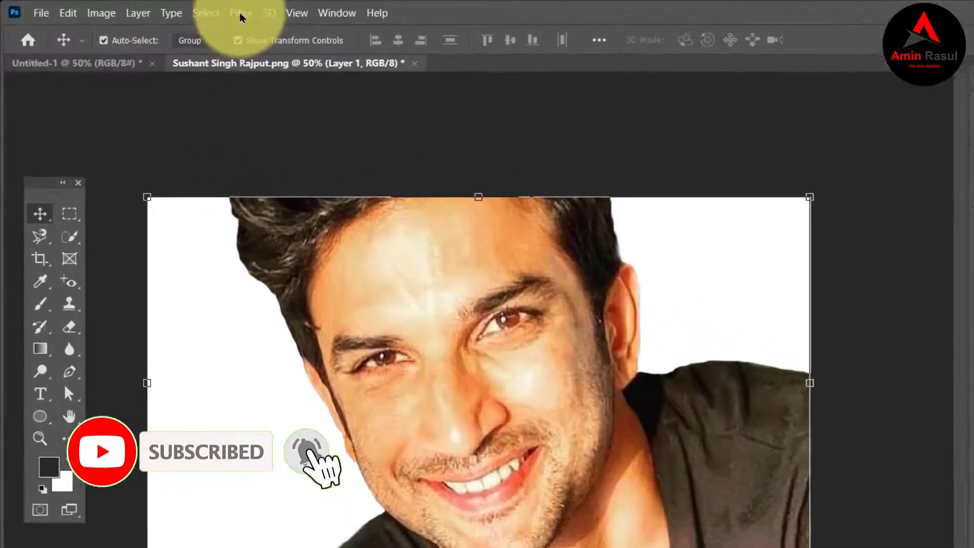
click(176, 11)
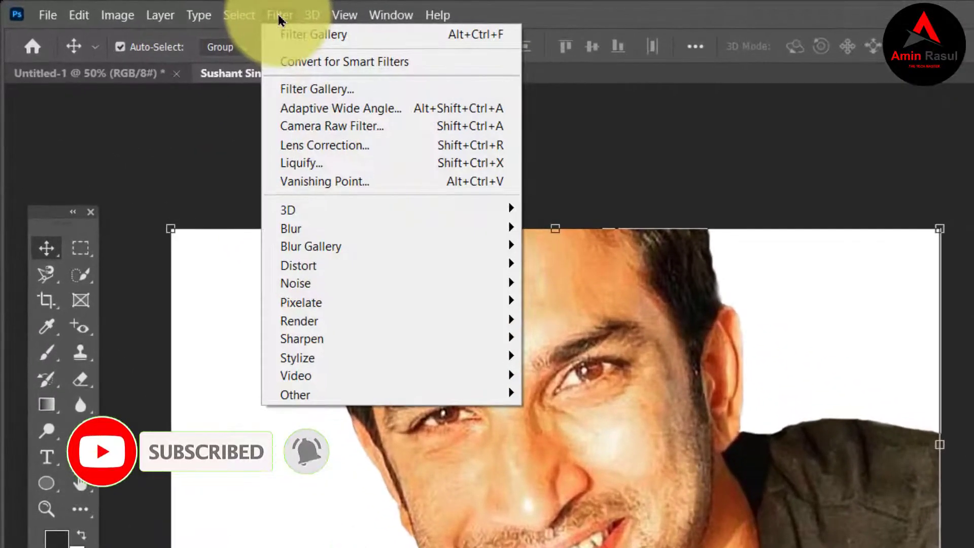
- Run the Camera Raw Filter on Layer 1 and expand its Basic panel
click(419, 133)
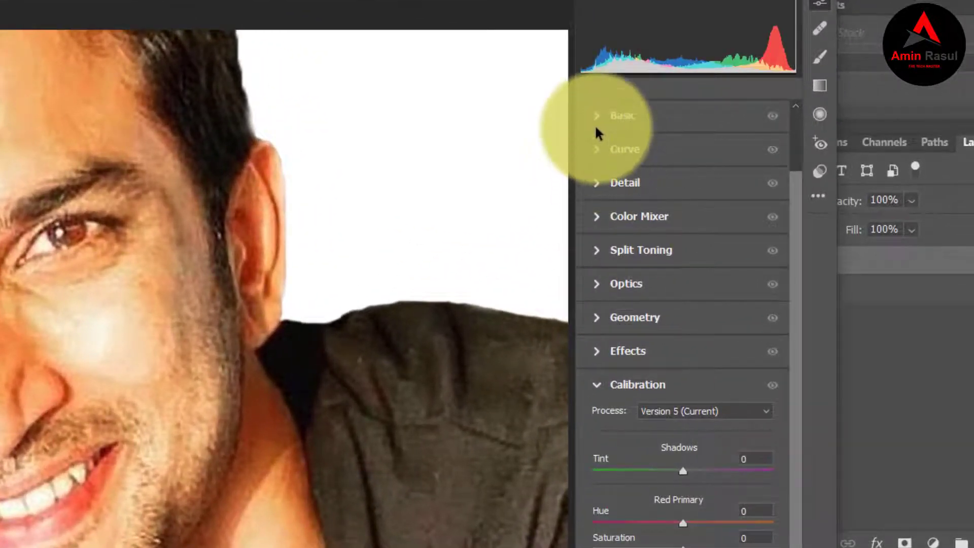
click(599, 127)
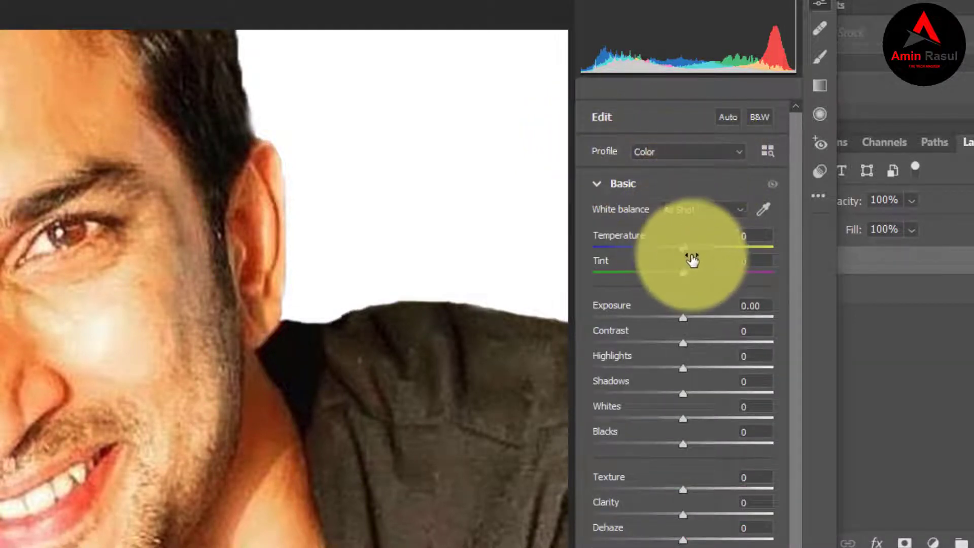
- Set Temperature -13, Exposure -0.10, Whites -13 and Blacks +15, and lower highlights and shadows slightly
mouse_move(695, 248)
mouse_down()
mouse_move(671, 255)
mouse_move(682, 275)
mouse_up()
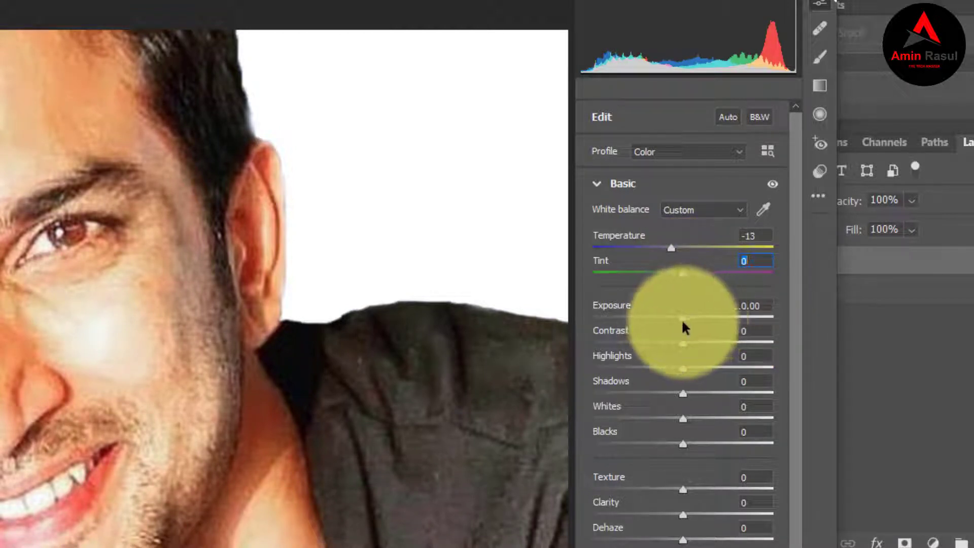
drag(685, 319, 683, 317)
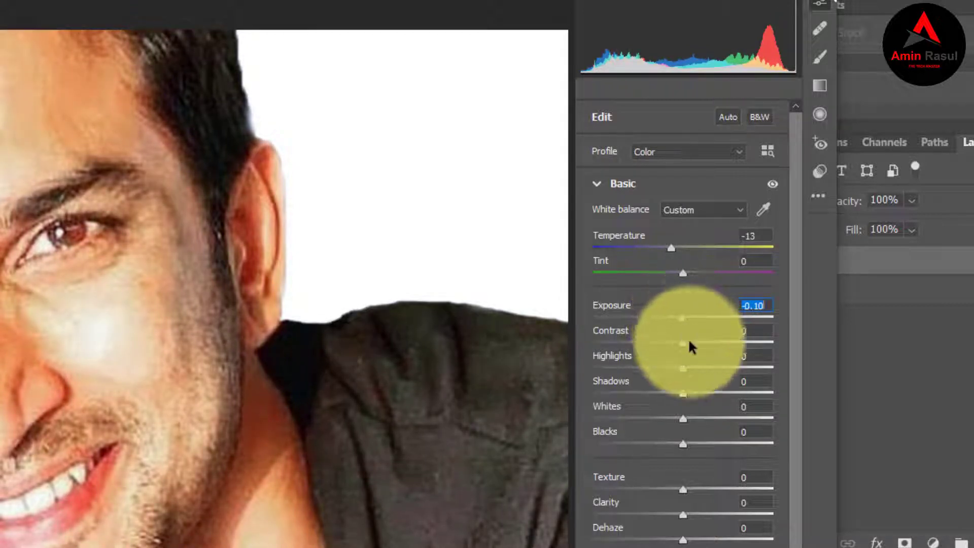
drag(688, 353, 686, 342)
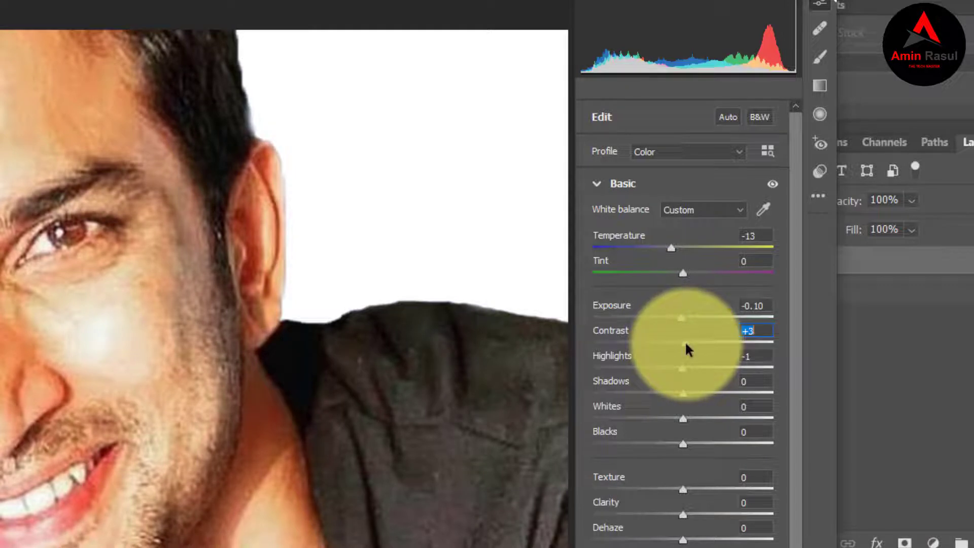
drag(685, 378, 660, 379)
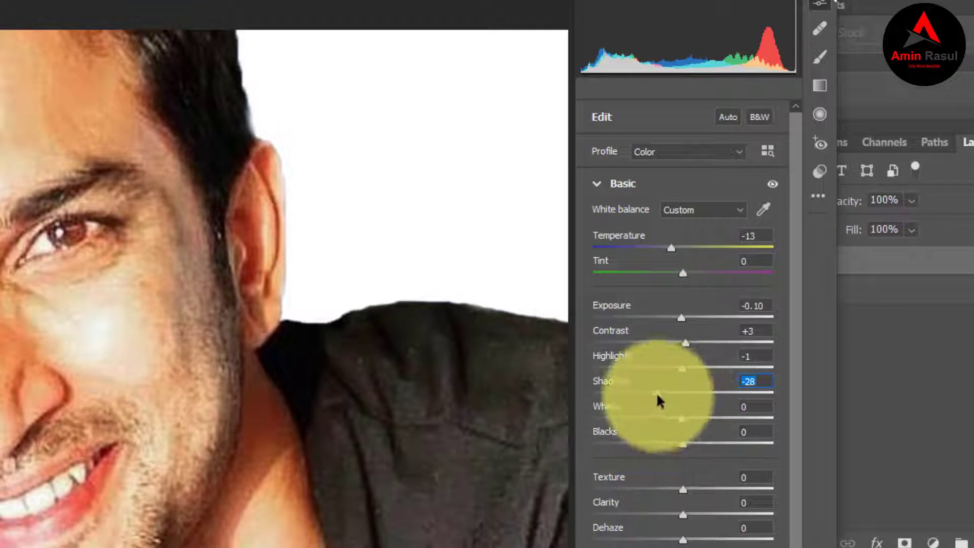
mouse_move(658, 401)
mouse_down()
mouse_move(691, 402)
mouse_move(683, 429)
mouse_move(671, 422)
mouse_up()
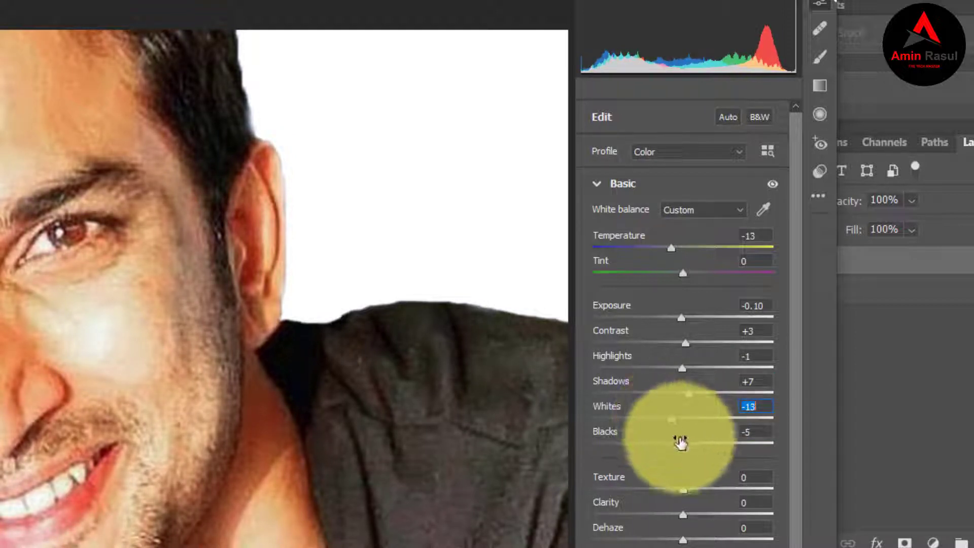
drag(681, 449, 697, 447)
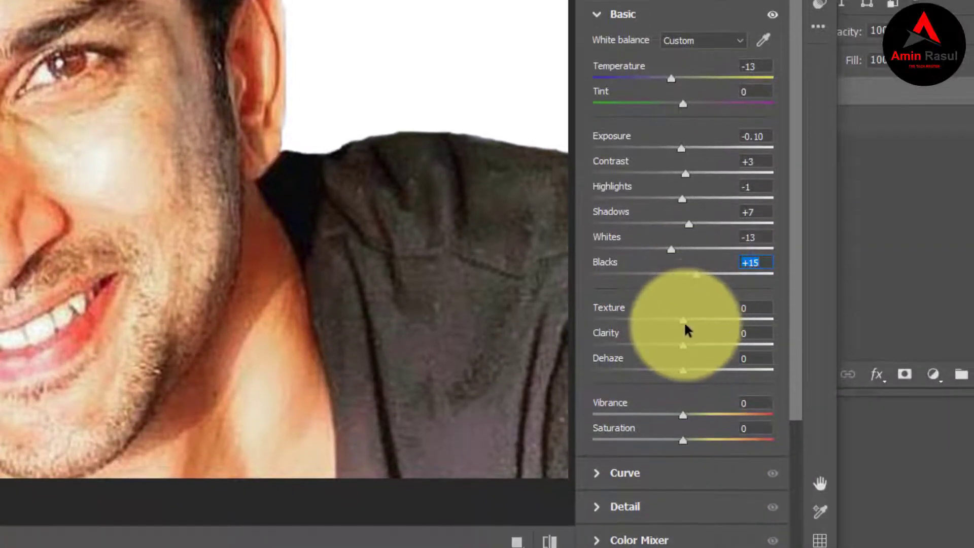
- Add Texture +5 and adjust the Vibrance in the Basic panel
drag(682, 320, 688, 319)
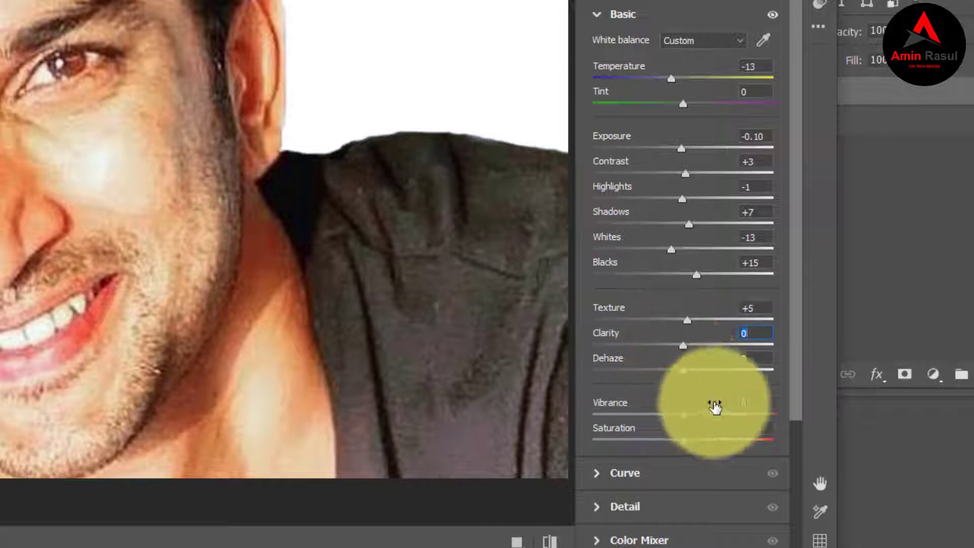
drag(801, 324, 801, 381)
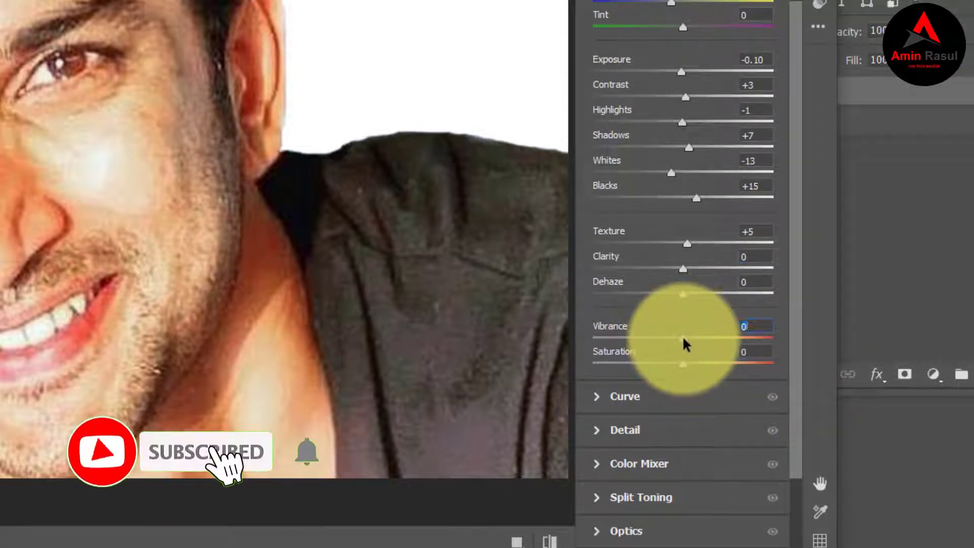
mouse_move(681, 338)
mouse_down()
mouse_move(698, 341)
mouse_move(681, 343)
mouse_up()
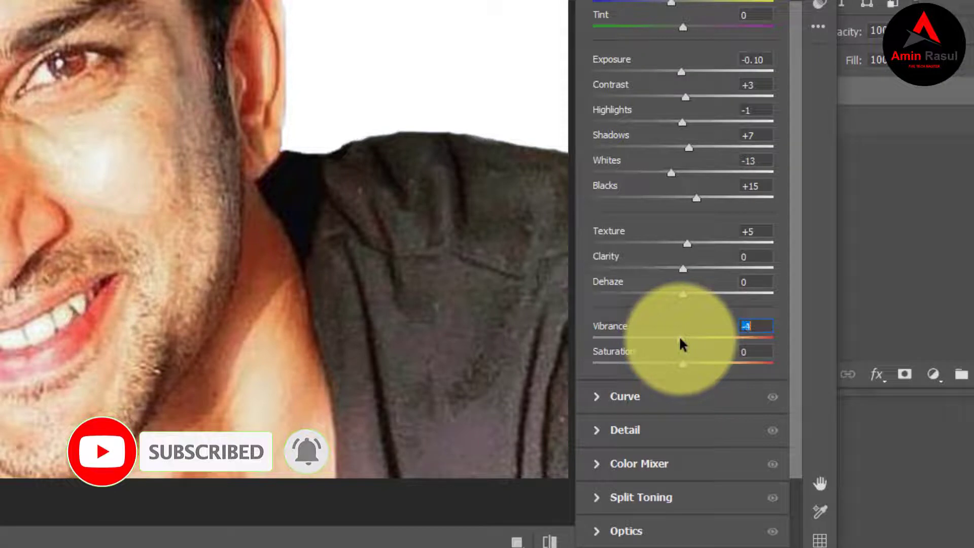
- Inspect the Camera Raw tone curve, leaving it essentially straight, then collapse it
click(595, 399)
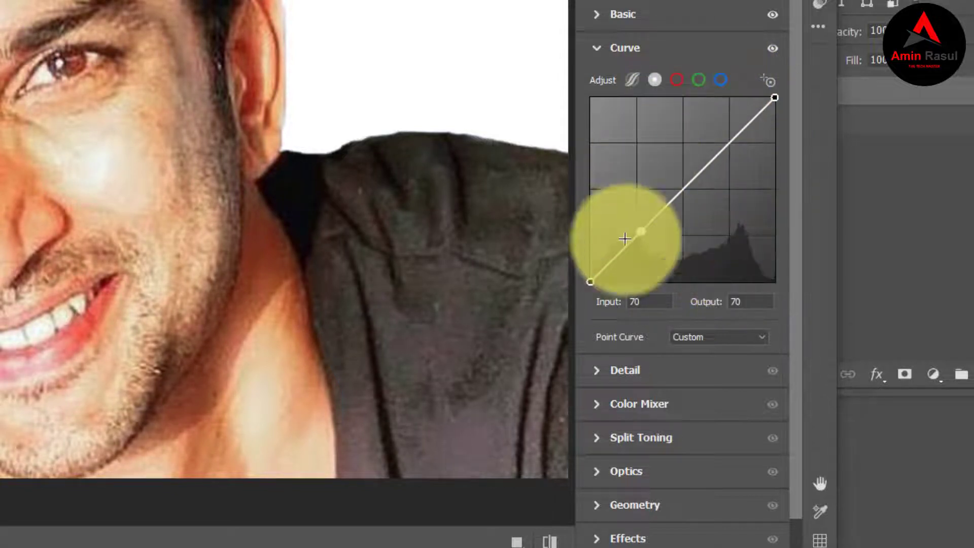
click(597, 50)
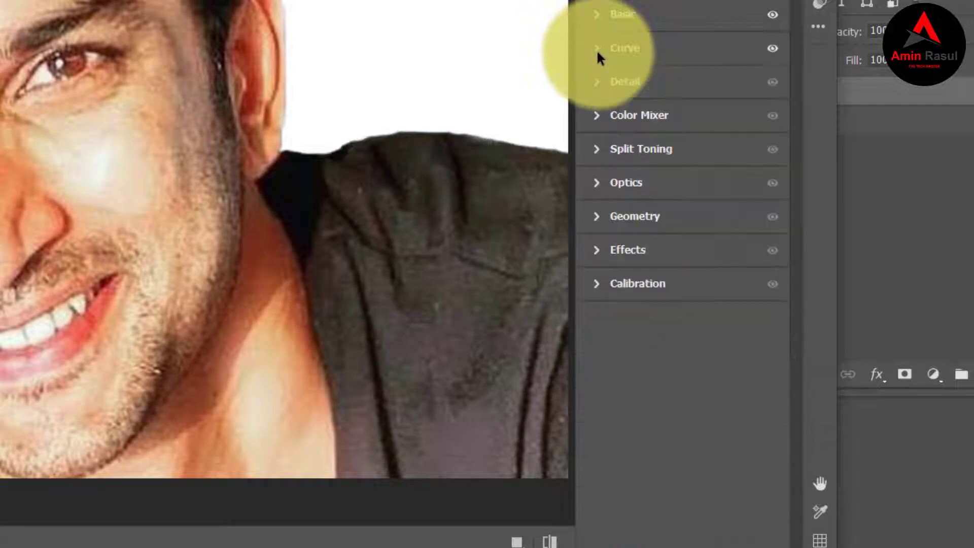
- Set Detail to Sharpening 27, Noise Reduction 31 and Color Noise Reduction 9
click(598, 84)
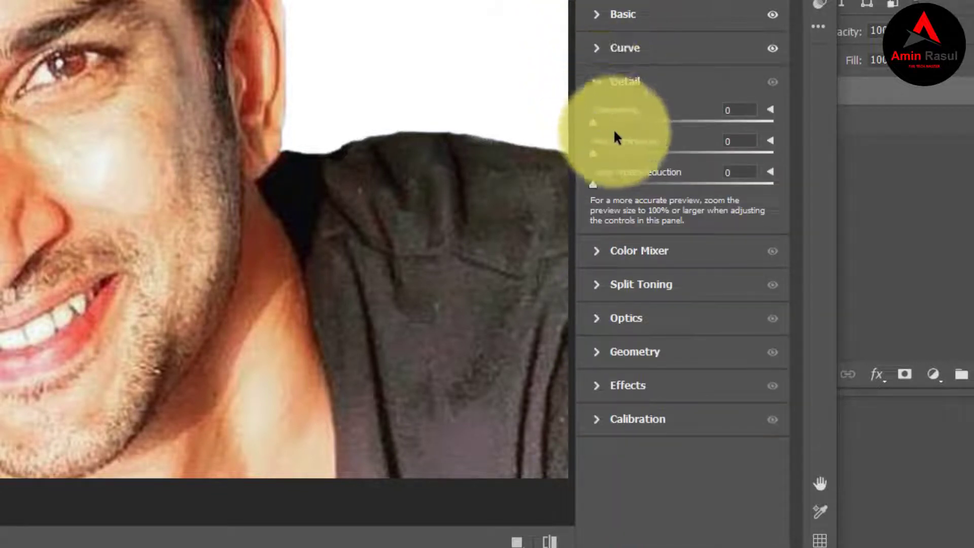
click(629, 123)
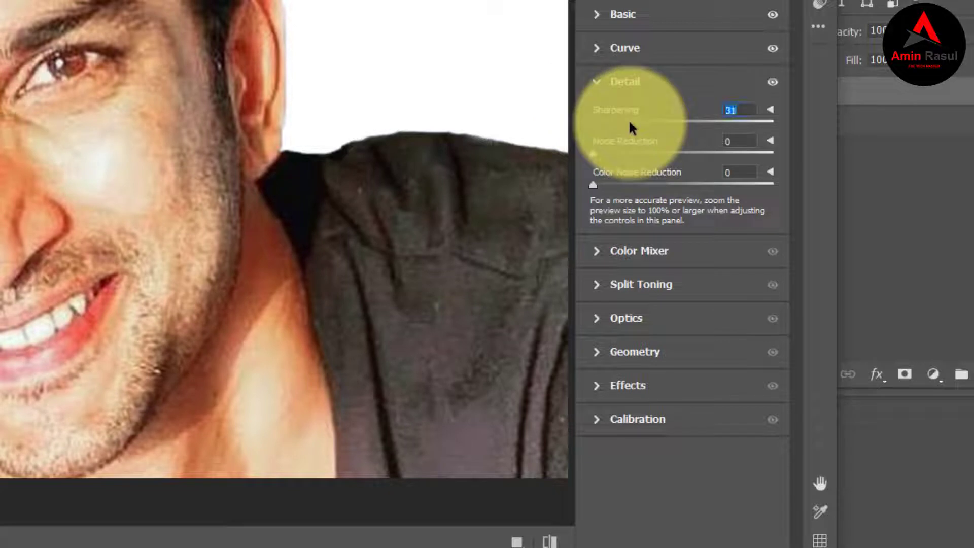
click(629, 153)
drag(631, 153, 649, 154)
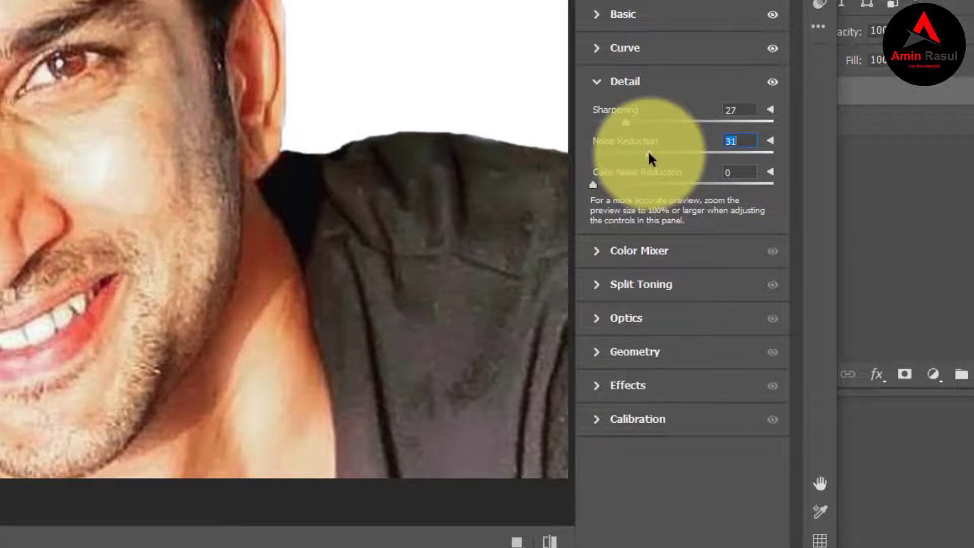
click(609, 184)
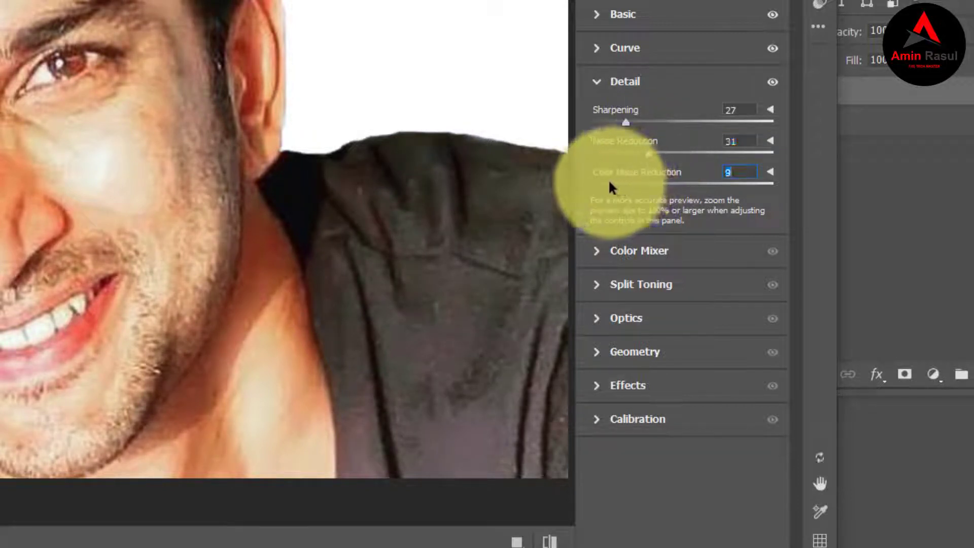
click(597, 80)
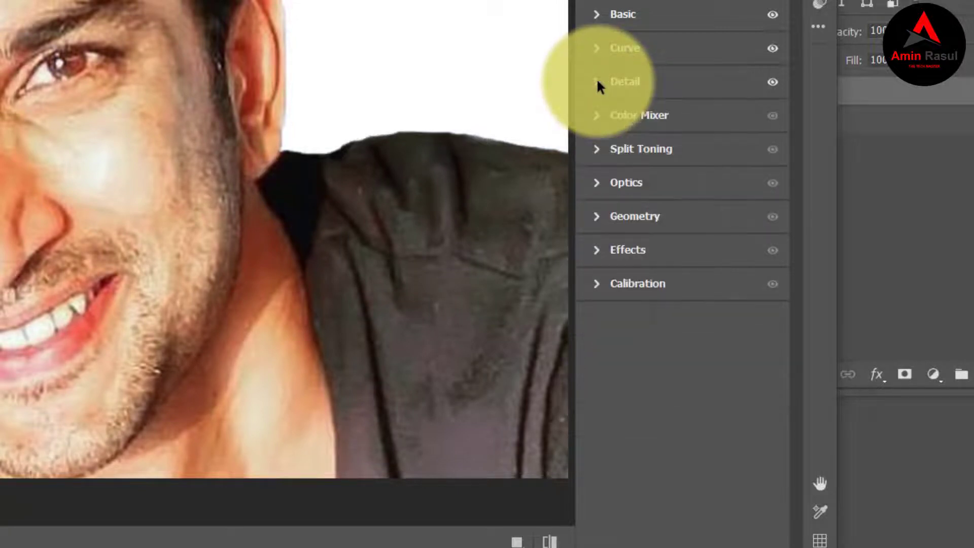
- Shift the Color Mixer Reds hue to +4, leaving other colors unchanged
click(594, 114)
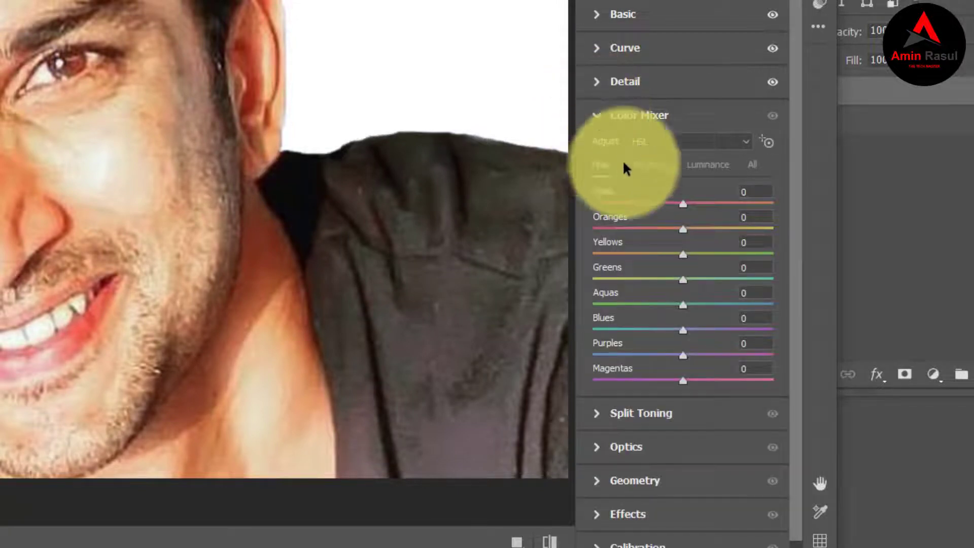
click(686, 203)
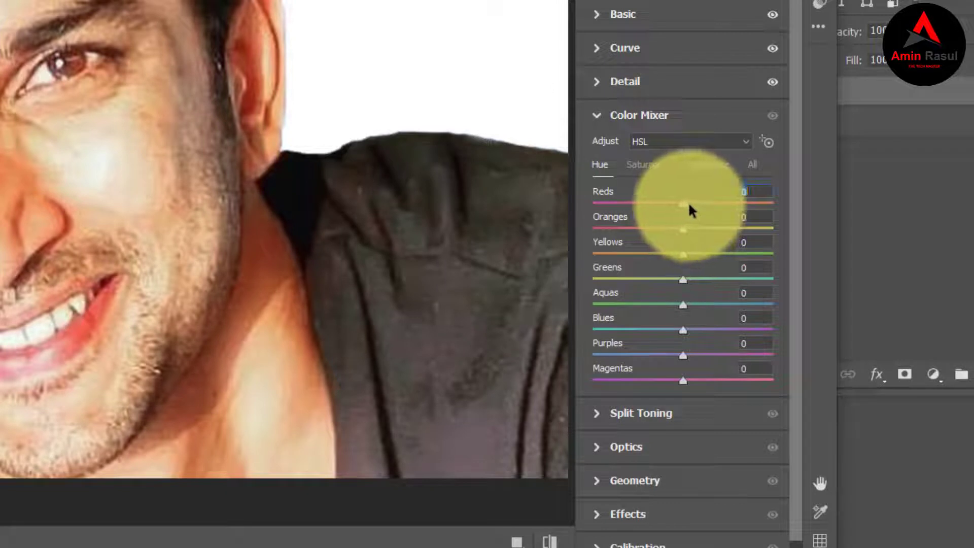
drag(688, 204, 688, 204)
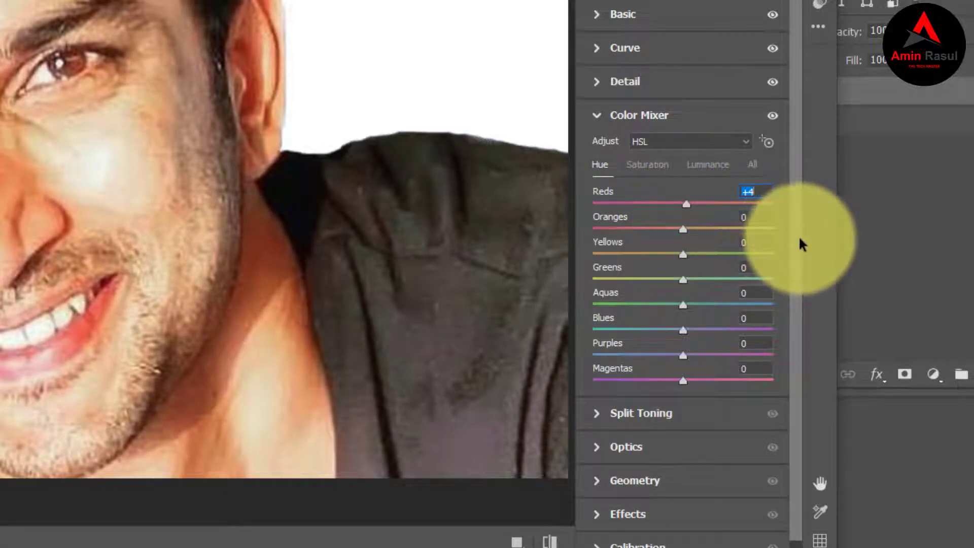
scroll(799, 238, down, 1)
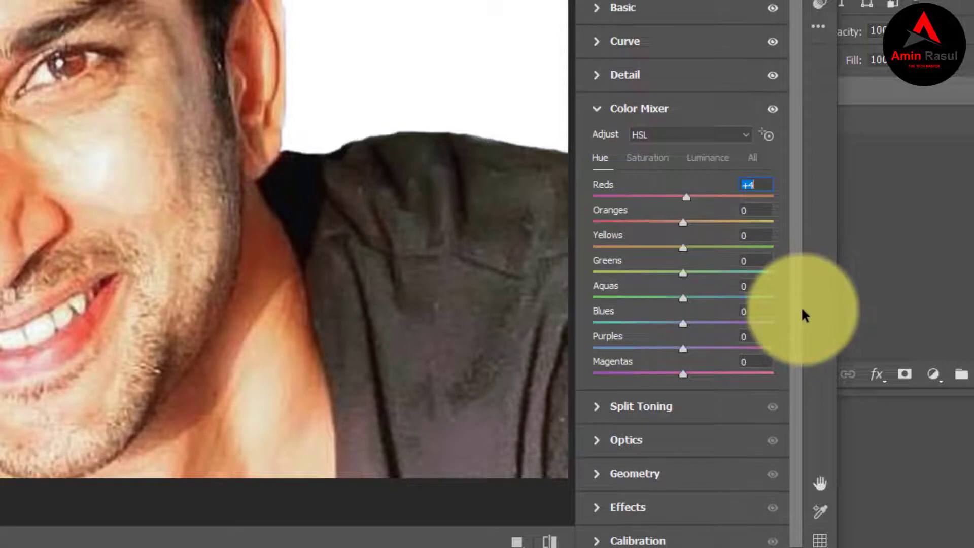
click(599, 115)
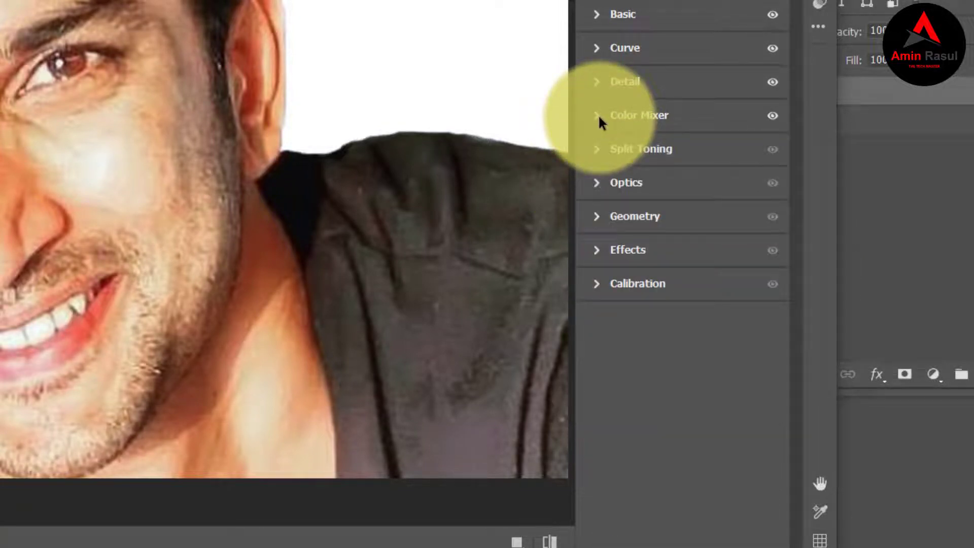
- Set the Split Toning balance to -3 and collapse the Split Toning panel
click(596, 158)
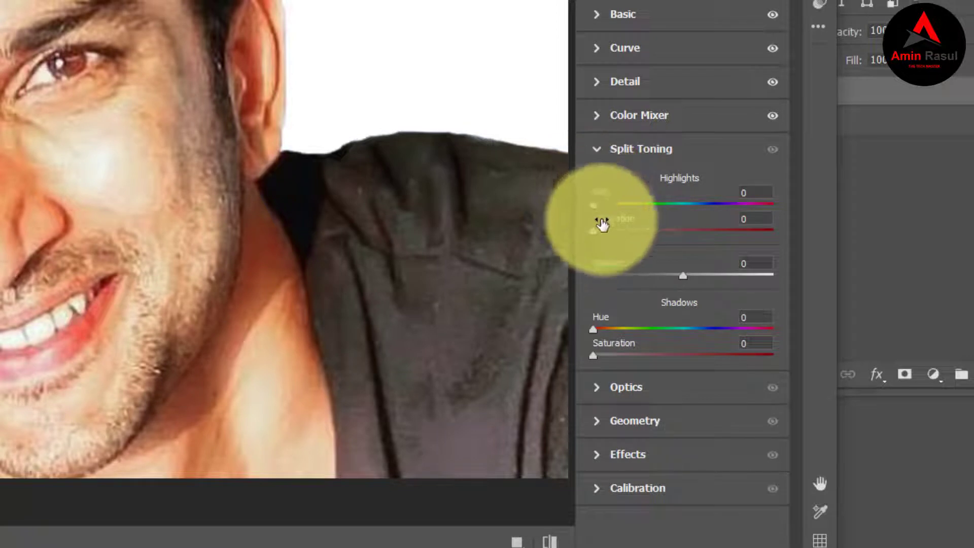
click(683, 275)
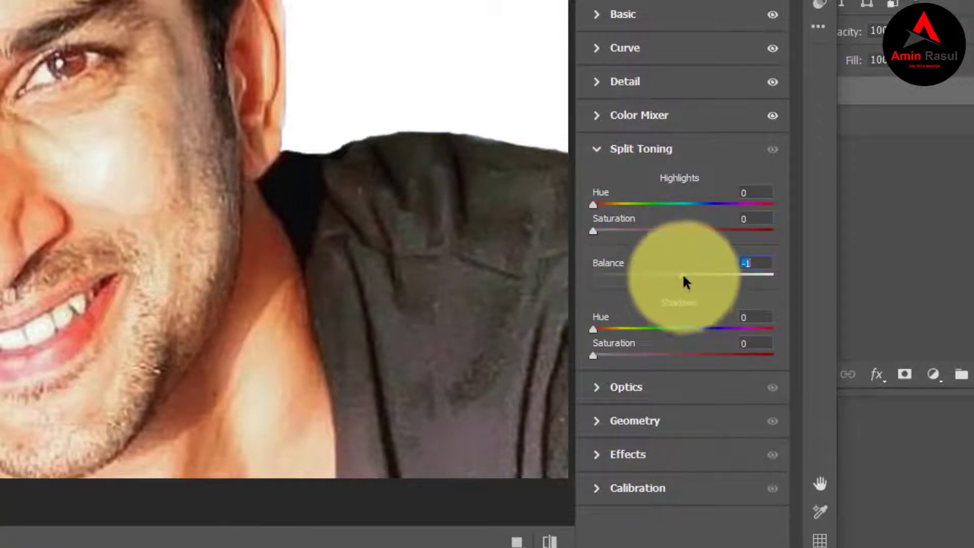
drag(683, 275, 681, 274)
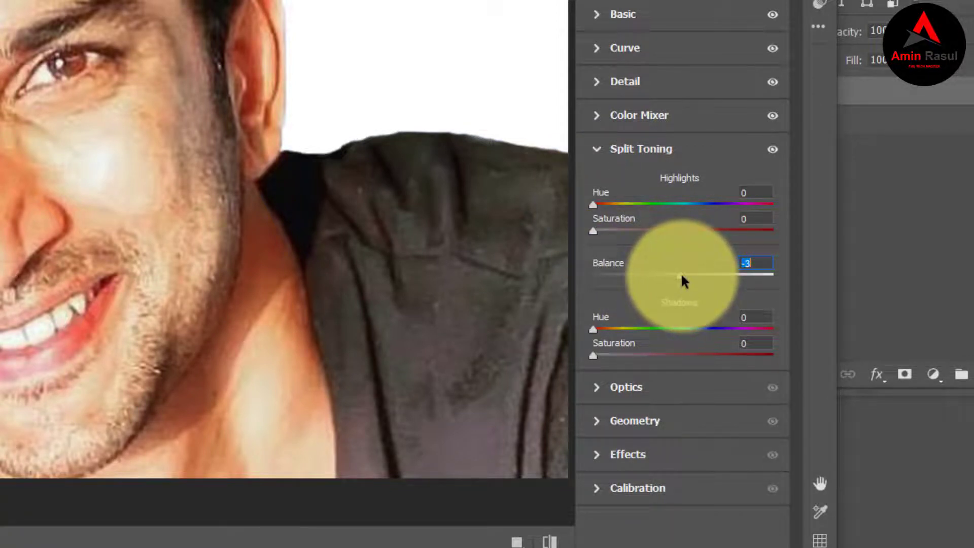
click(596, 150)
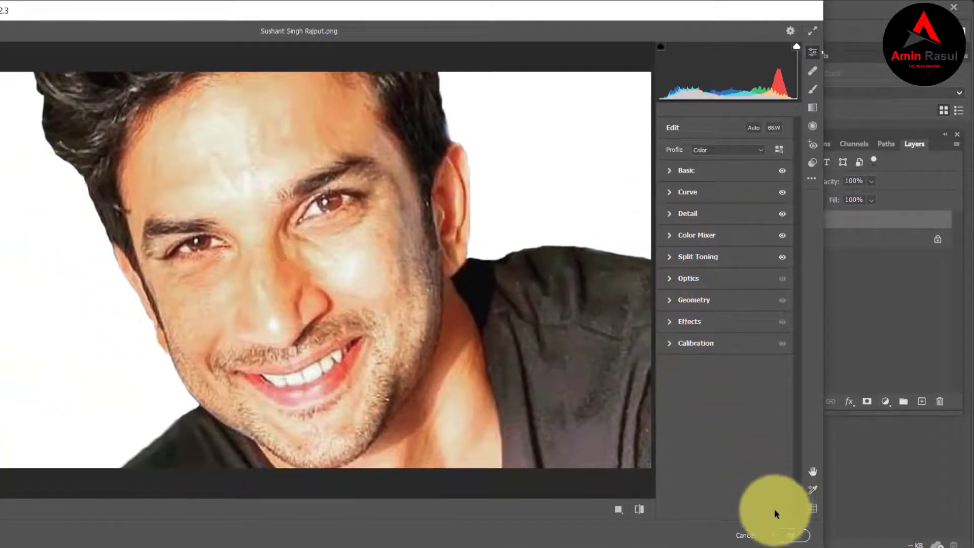
- Apply the Camera Raw edits and toggle Layer 1's visibility to compare with the original
click(788, 539)
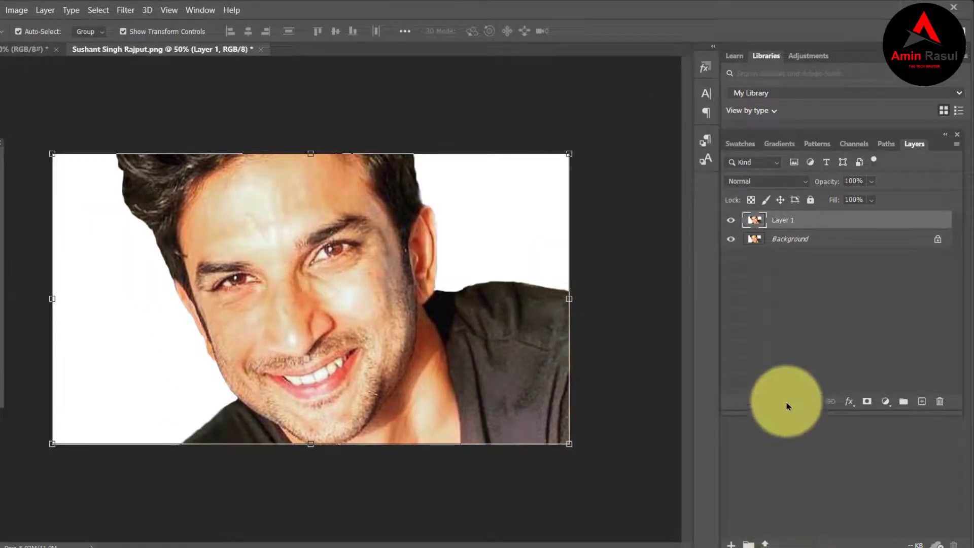
click(731, 222)
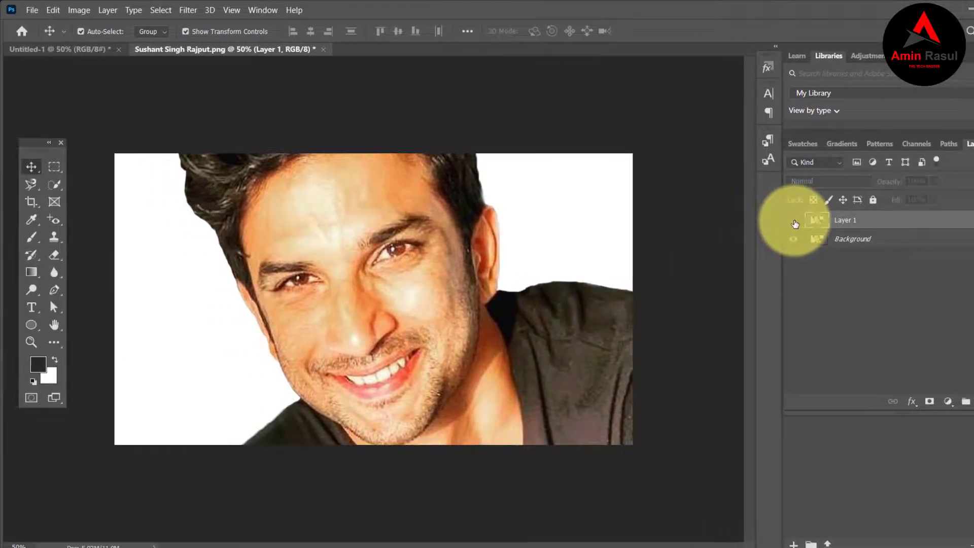
click(793, 221)
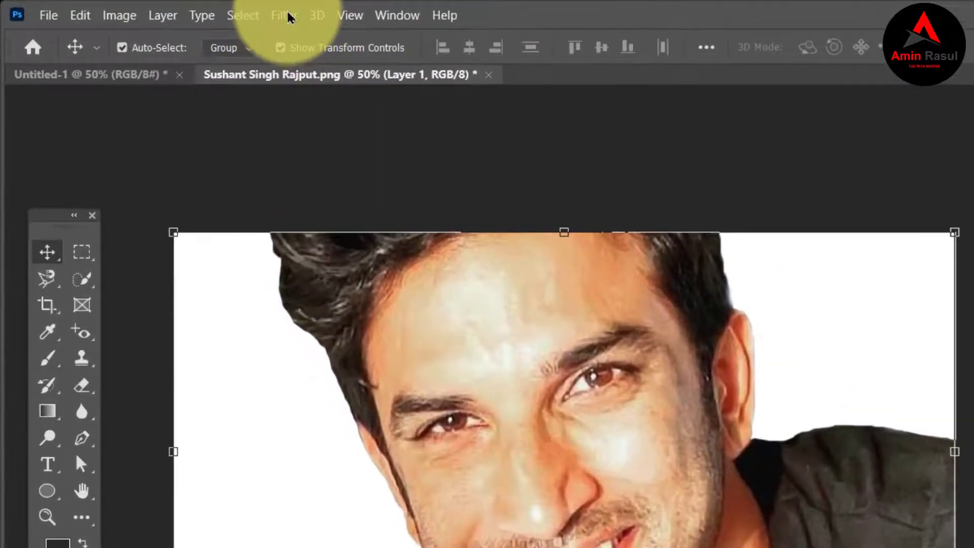
click(288, 15)
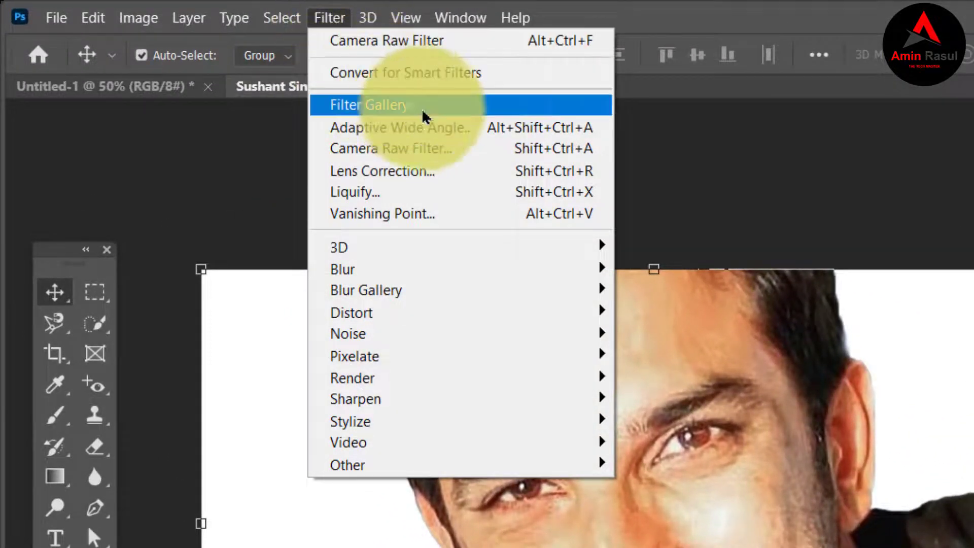
- Apply the Filter Gallery Dry Brush with brush size 6, brush detail 6 and texture 2
click(502, 109)
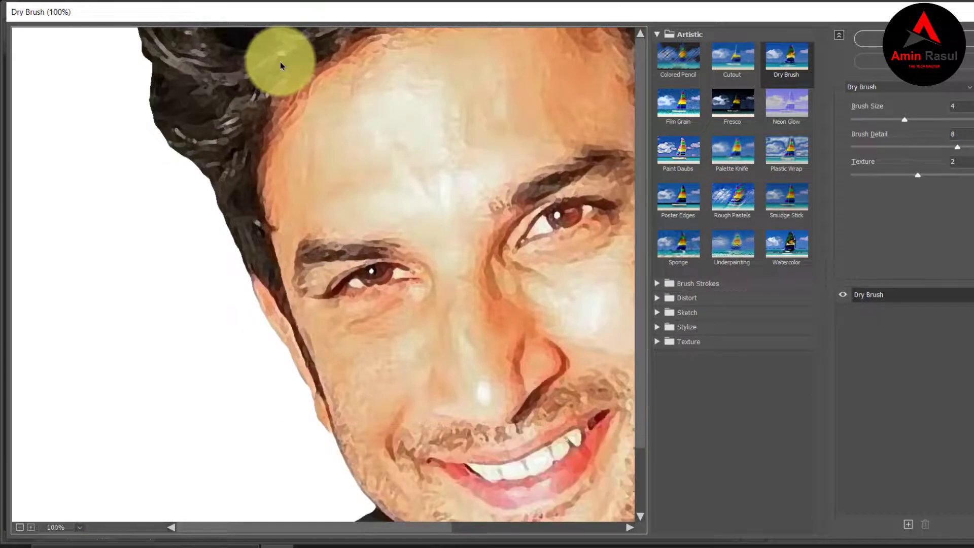
click(19, 529)
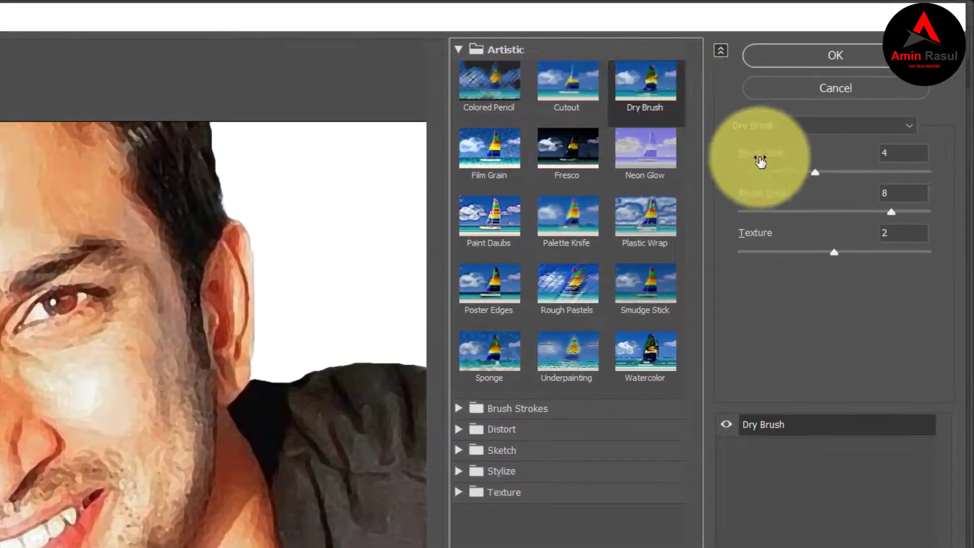
drag(759, 161, 853, 171)
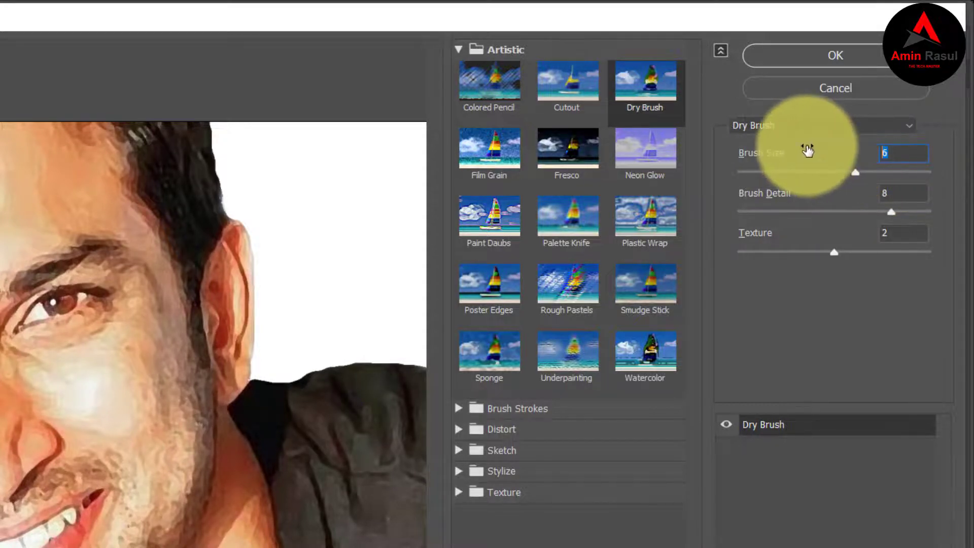
click(834, 212)
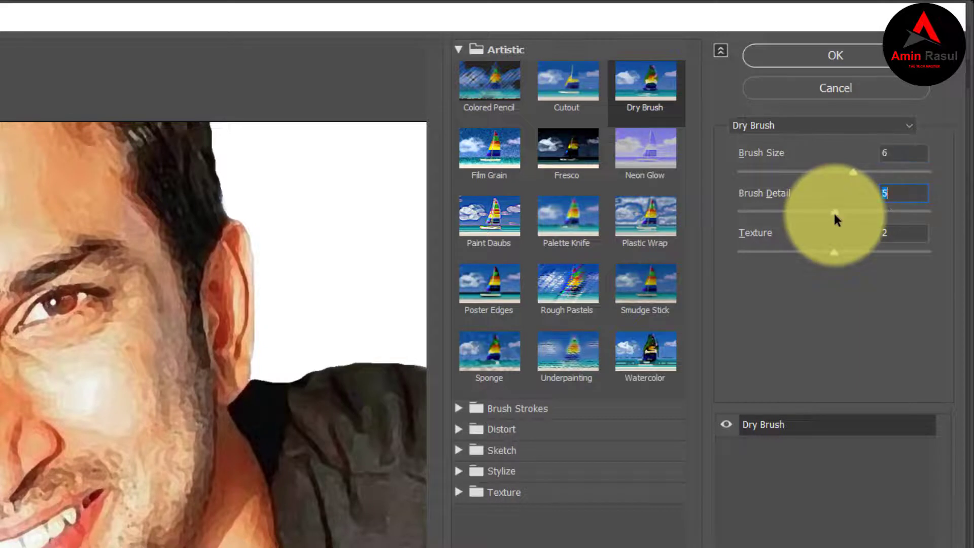
mouse_move(833, 212)
mouse_down()
mouse_move(869, 208)
mouse_move(857, 212)
mouse_up()
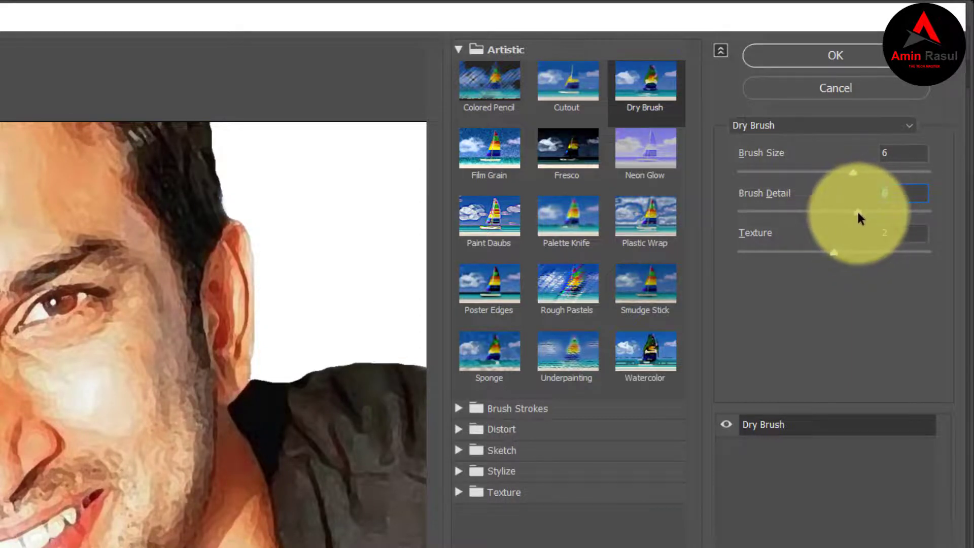
click(834, 252)
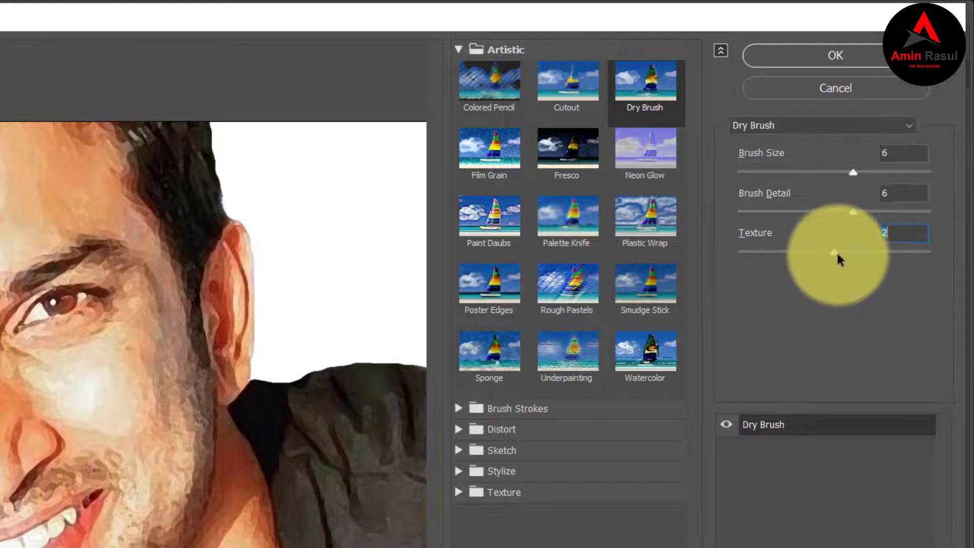
mouse_move(836, 255)
mouse_down()
mouse_move(930, 255)
mouse_move(834, 256)
mouse_up()
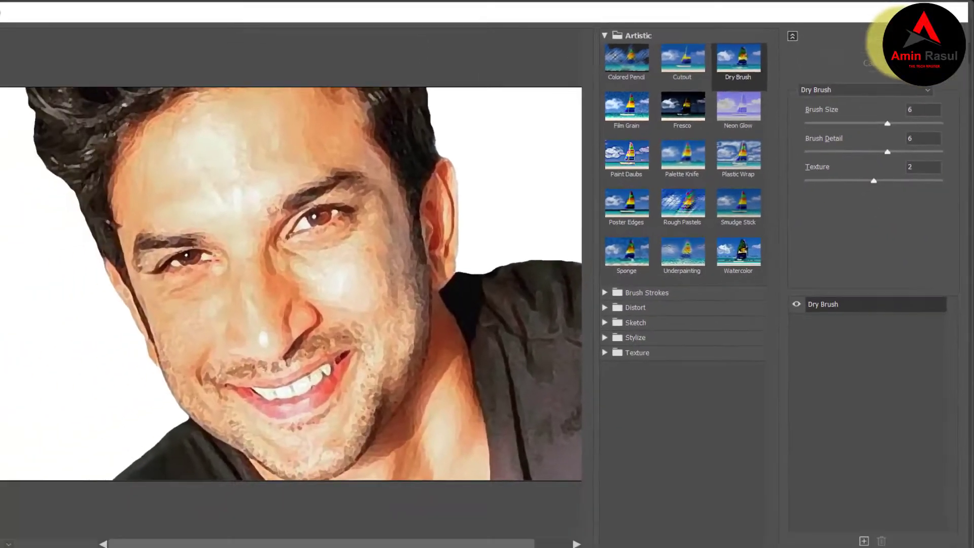
click(852, 56)
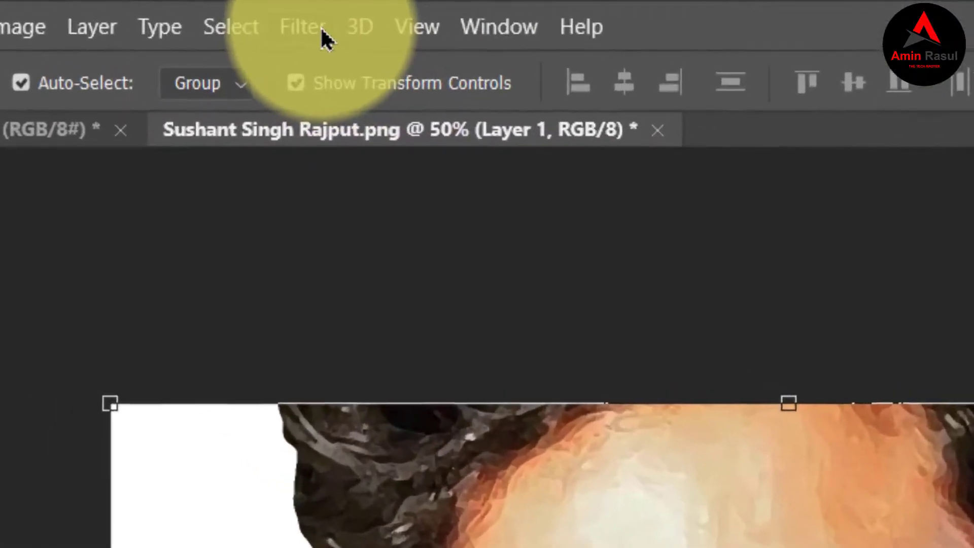
- Open the Oil Paint filter and zoom its preview out, then back in on the face
click(162, 14)
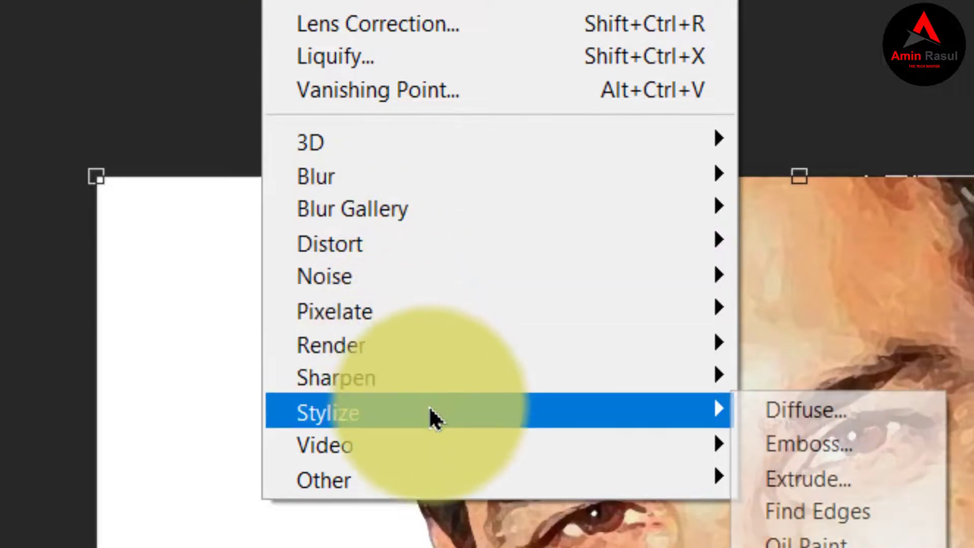
mouse_move(139, 141)
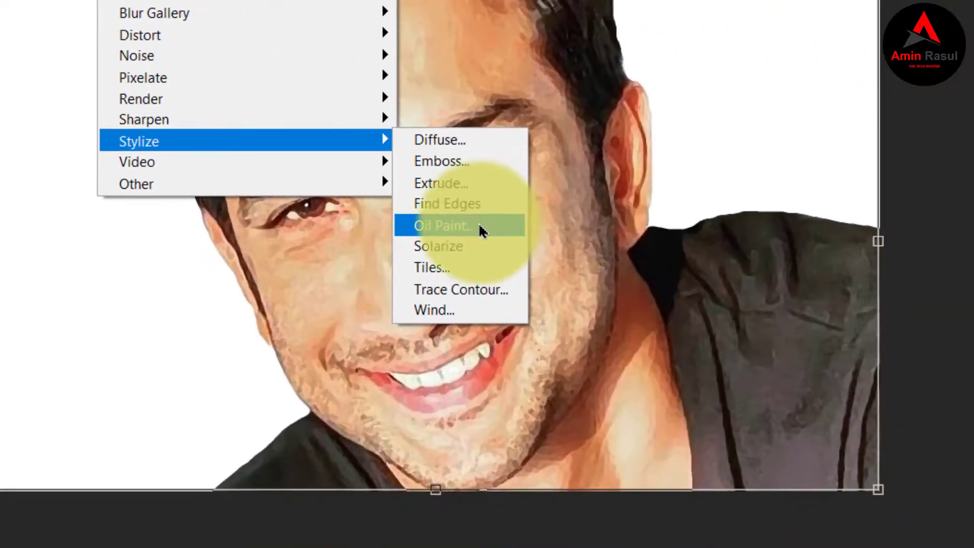
click(480, 225)
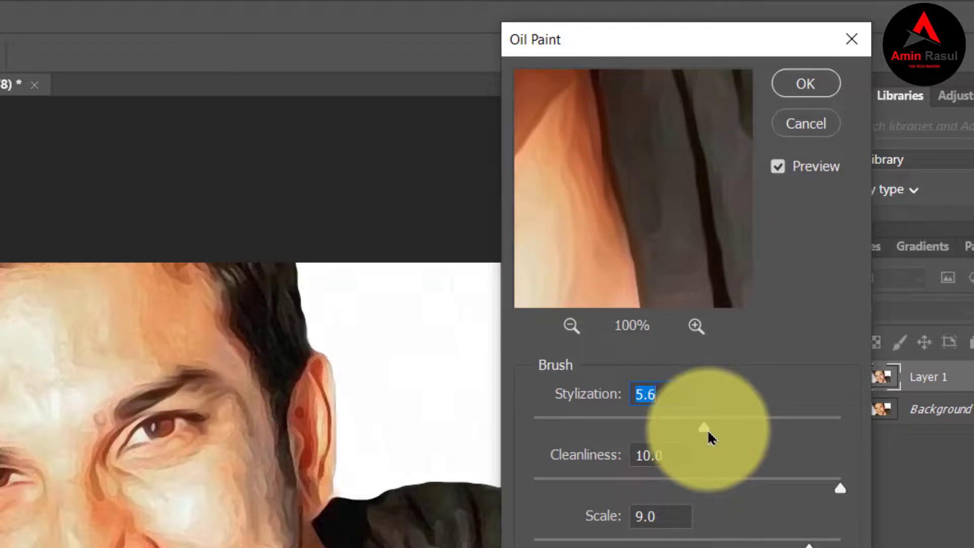
click(571, 326)
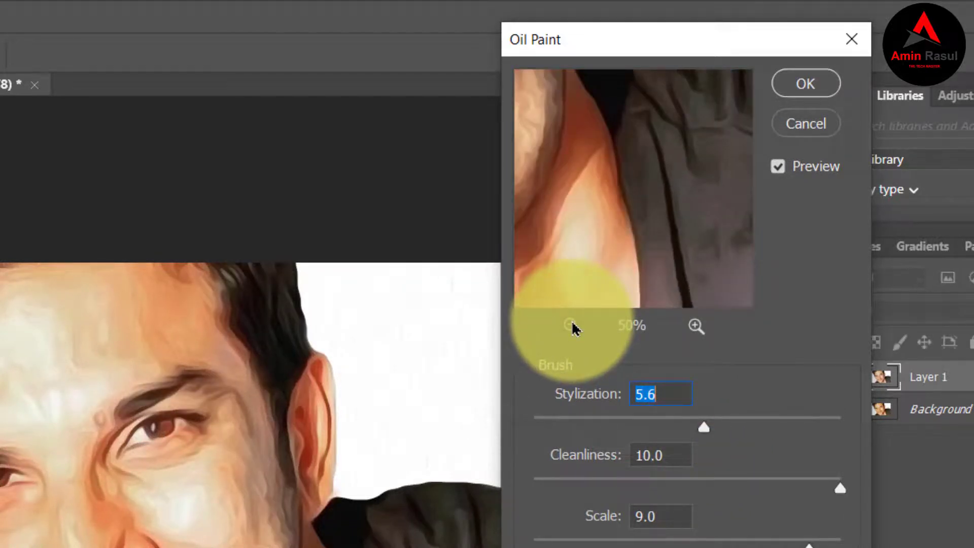
click(571, 325)
click(571, 325)
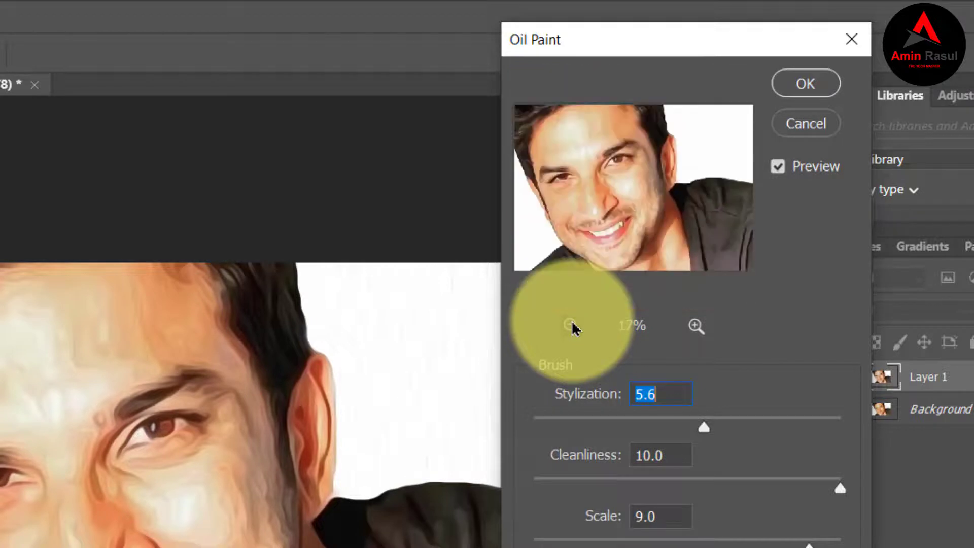
click(697, 327)
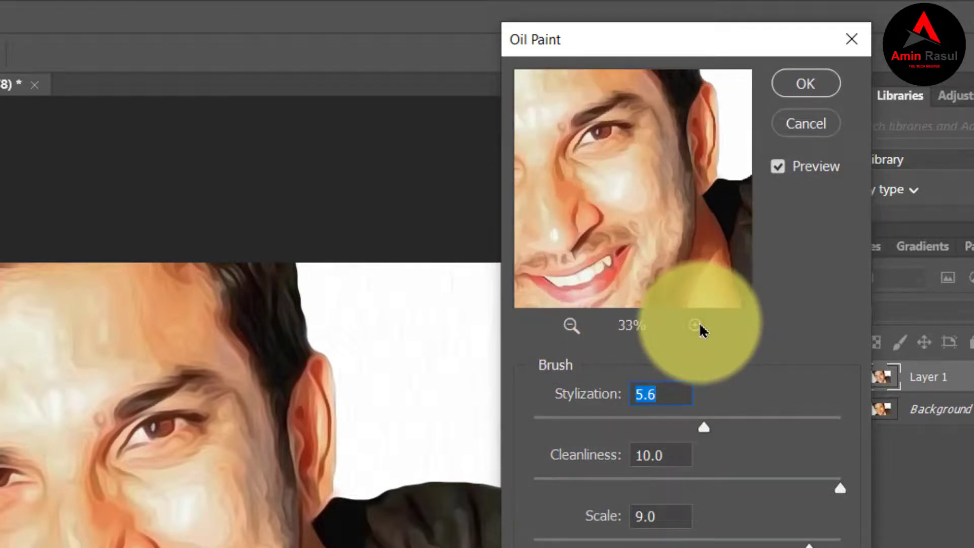
- Apply Oil Paint with stylization 5.8, cleanliness 10, scale 9, bristle detail 7, shine 0.2
drag(703, 431, 714, 431)
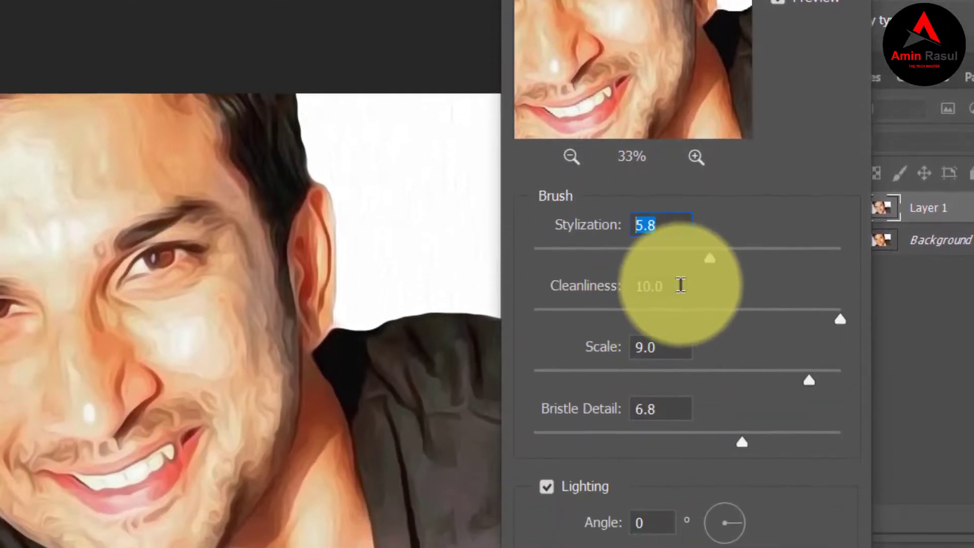
key(Tab)
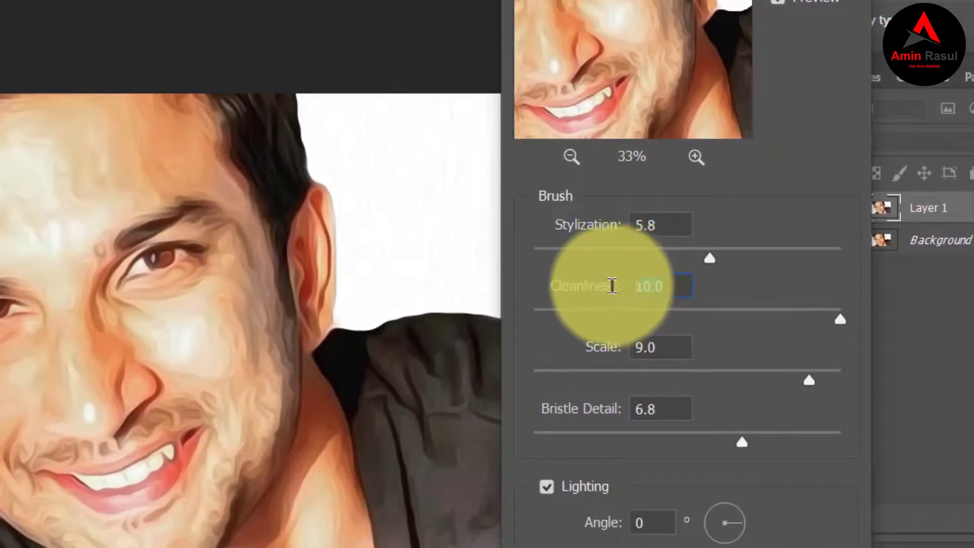
key(Tab)
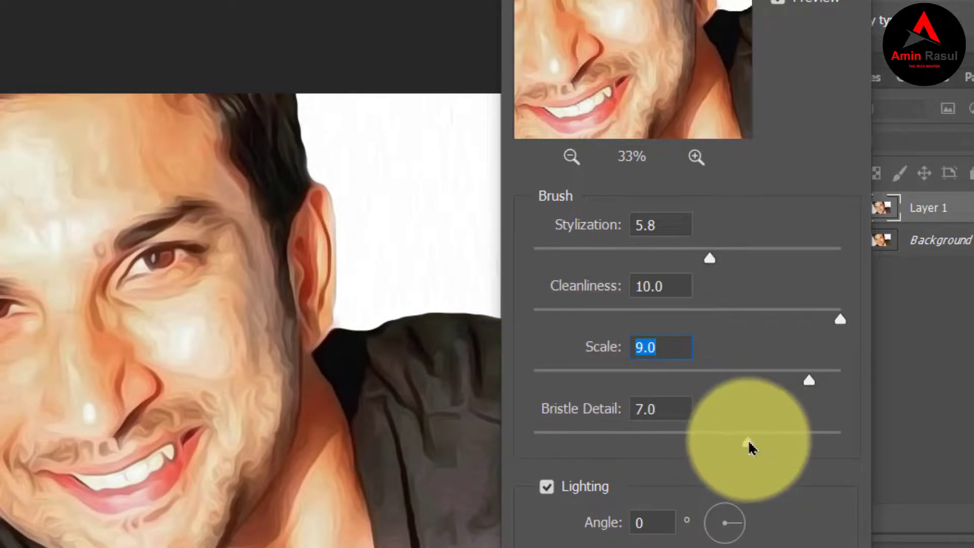
key(Tab)
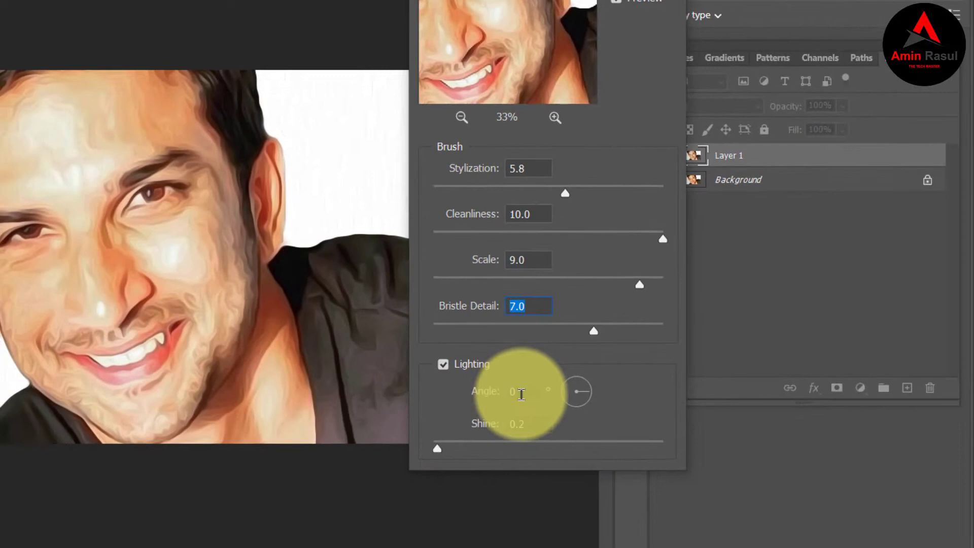
click(521, 395)
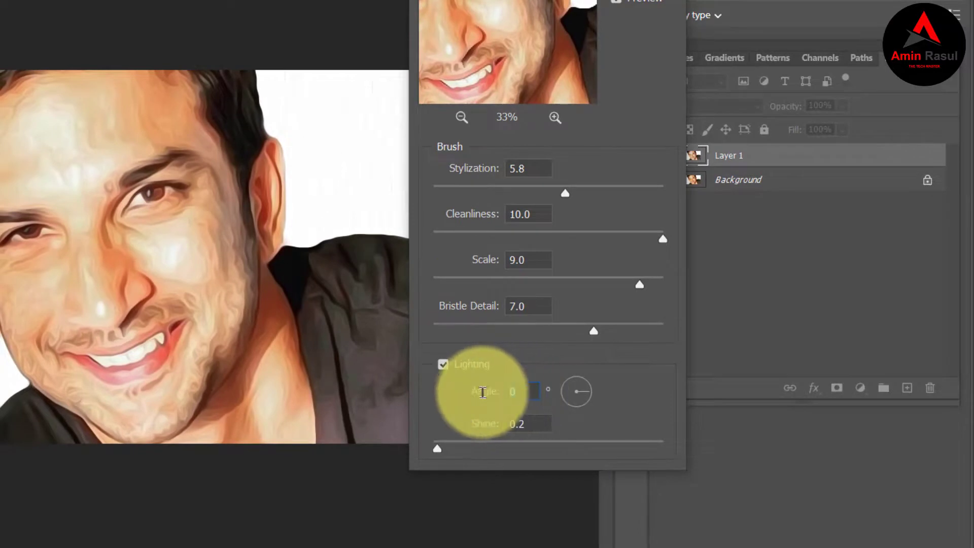
click(512, 422)
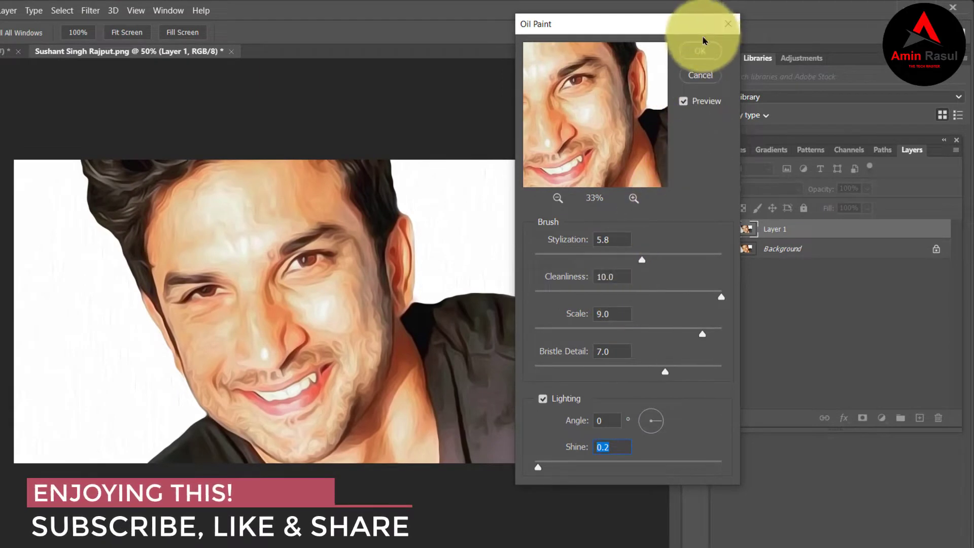
click(702, 53)
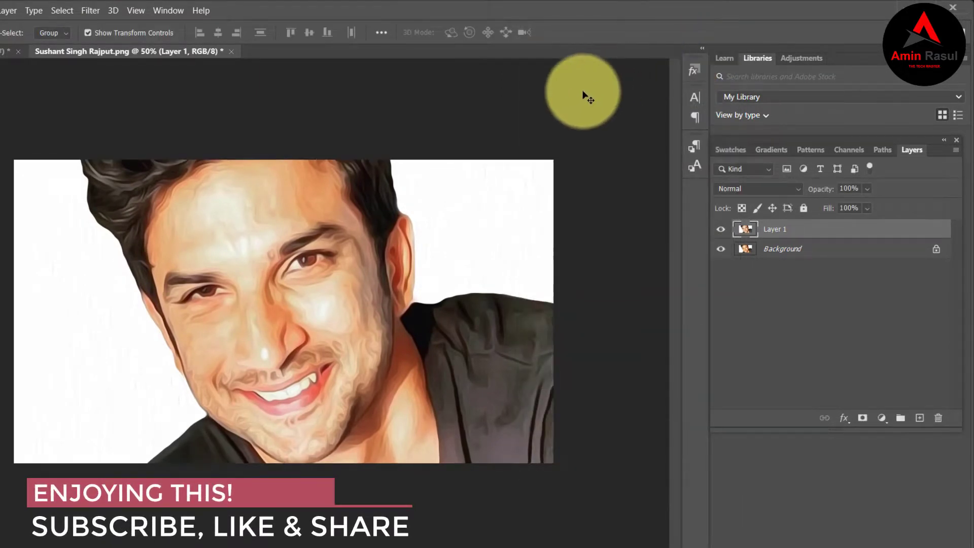
click(583, 91)
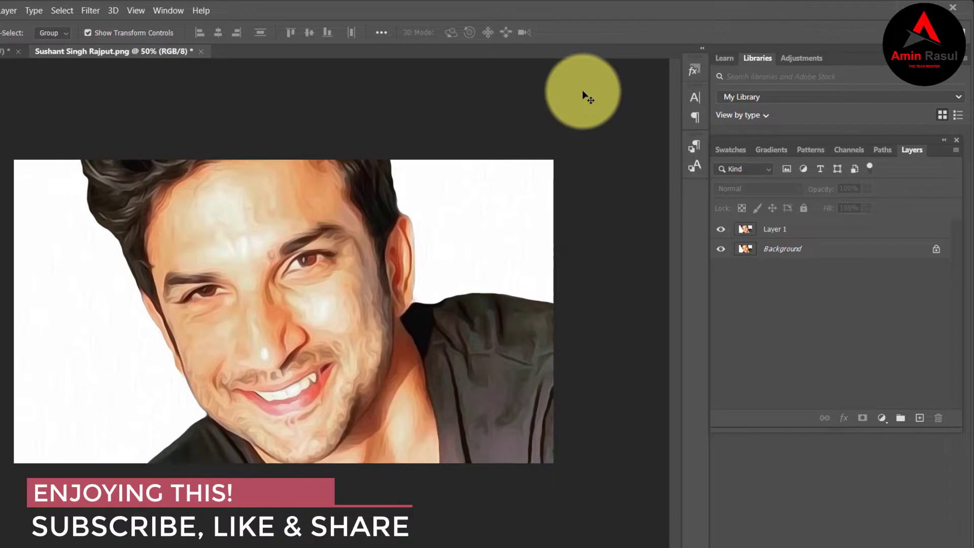
click(720, 230)
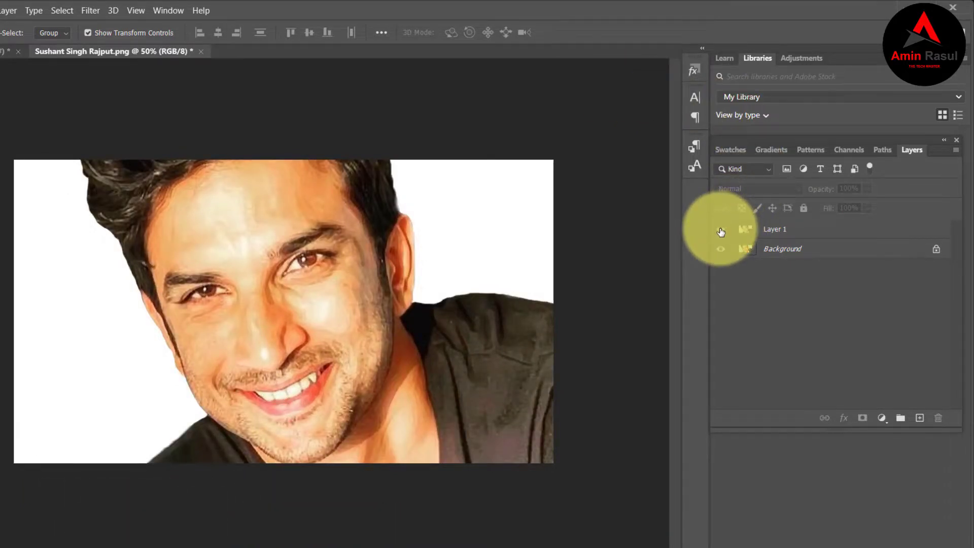
click(721, 231)
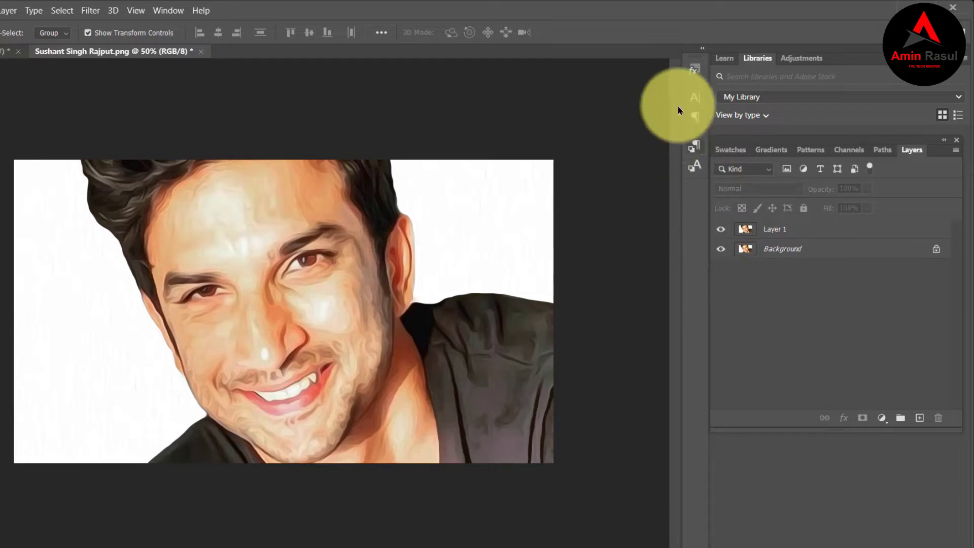